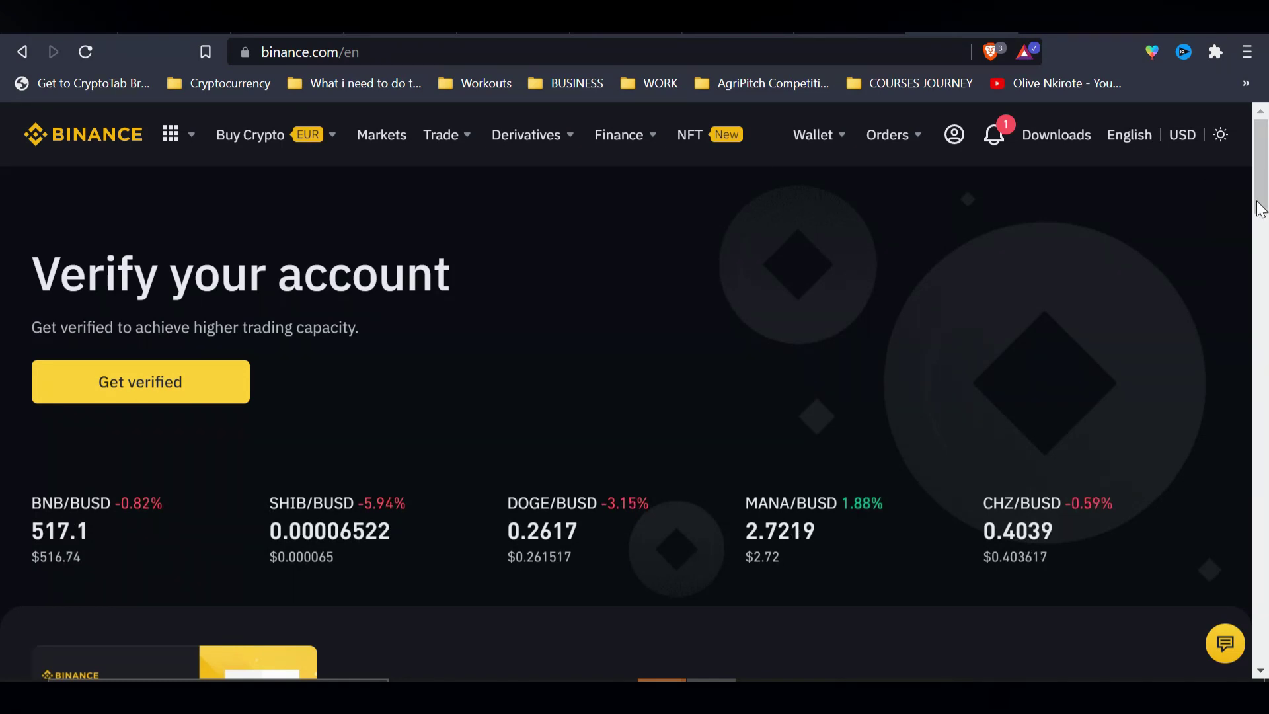
- Open the Security settings page of the account from the home page
left_click_drag(1261, 198, 1261, 172)
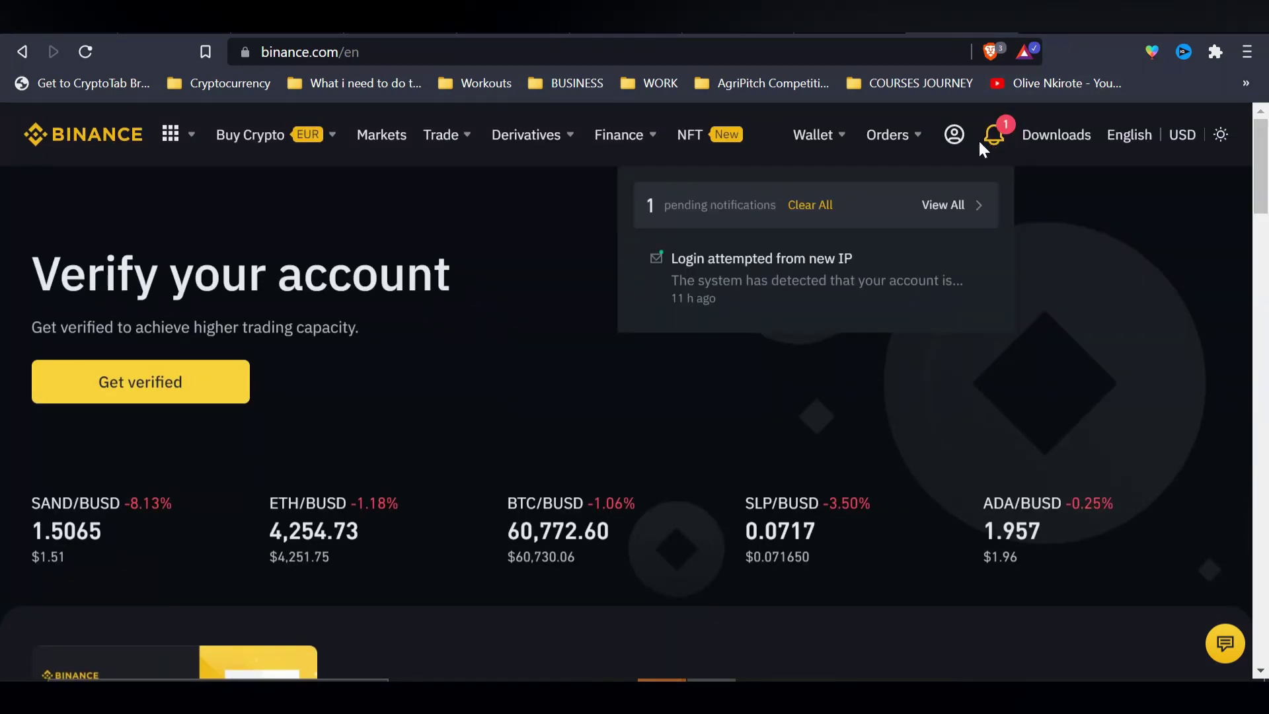
mouse_move(954, 142)
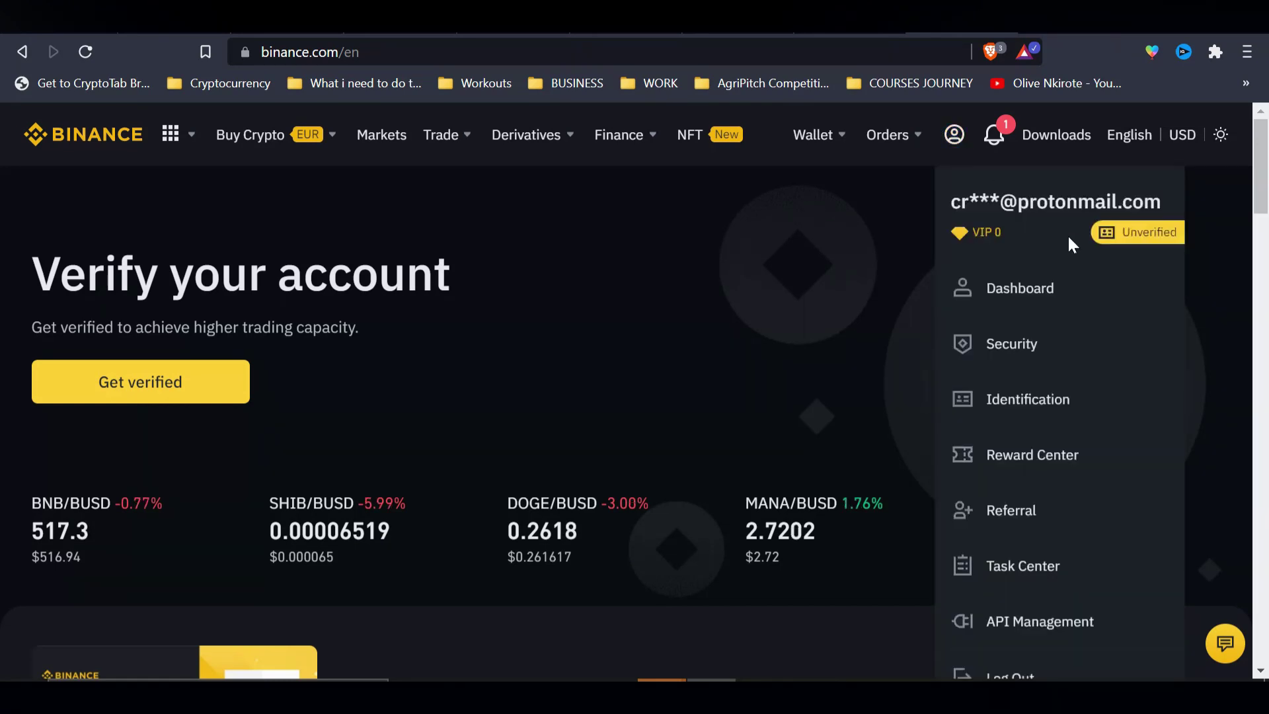
left_click(1047, 351)
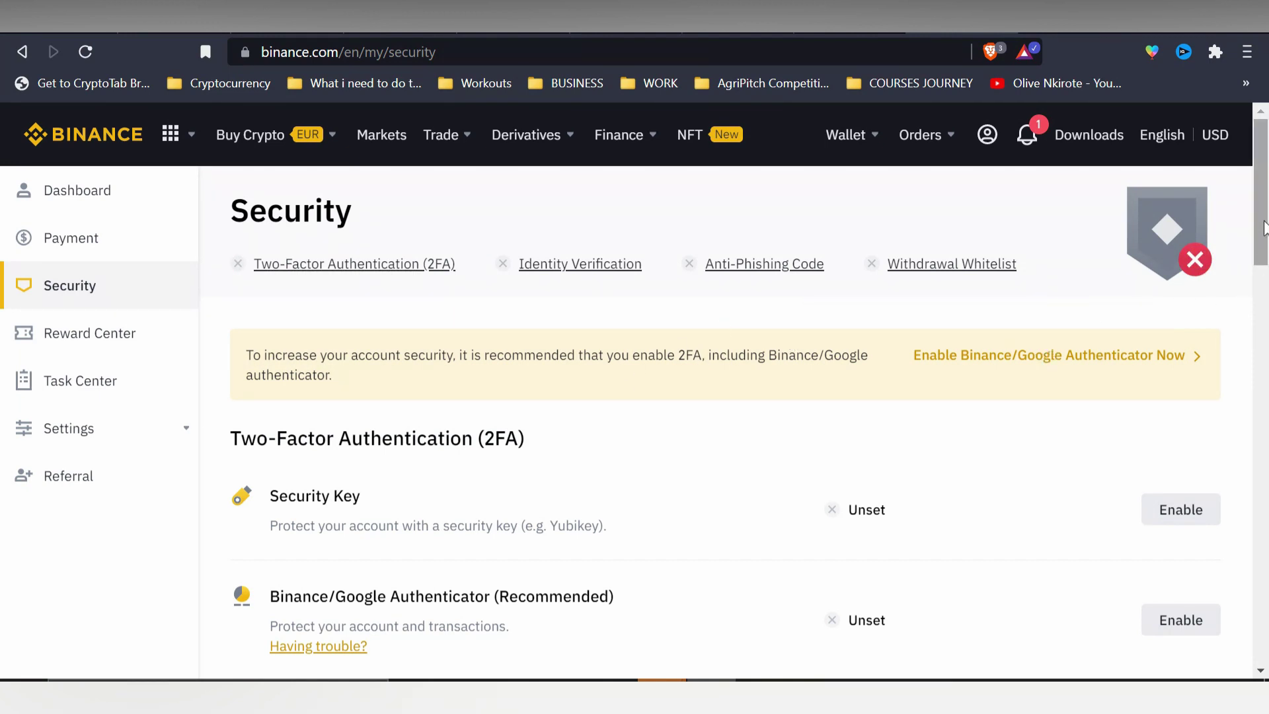
- Examine the form for enabling Phone Number Verification under Two-Factor Authentication, and return to the Security settings
scroll(1263, 228, "down", 1)
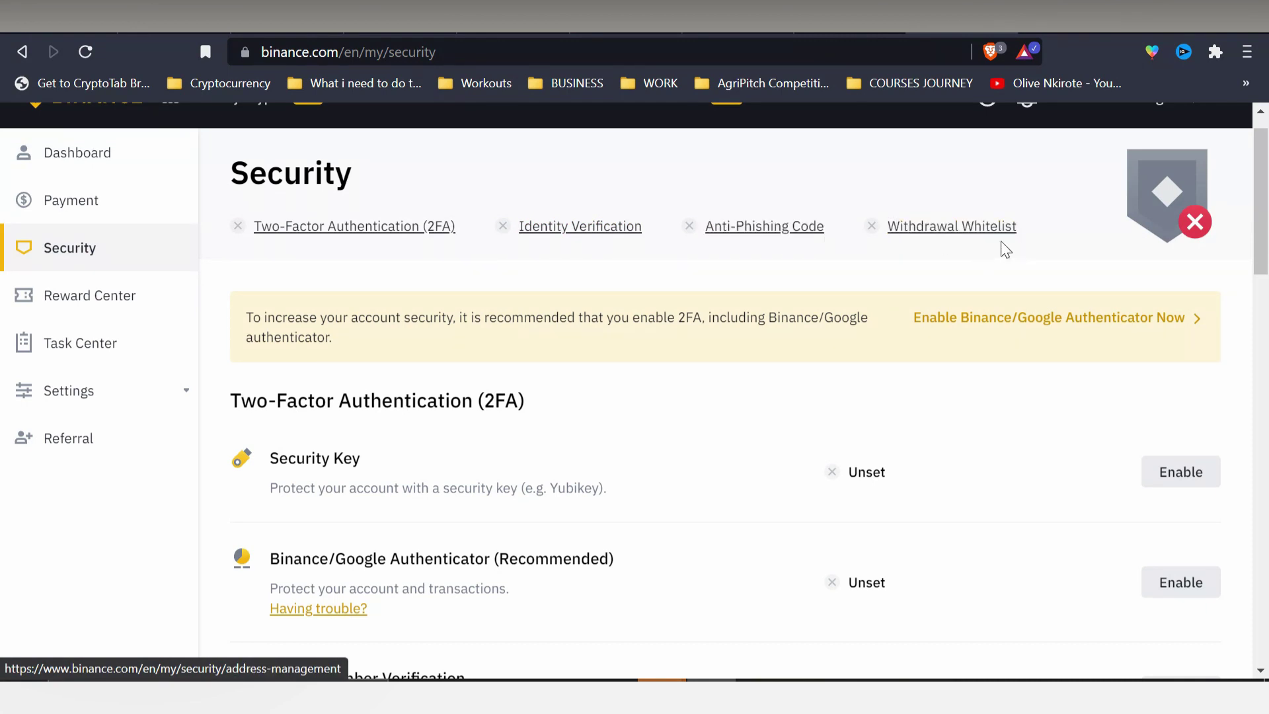
scroll(1266, 207, "down", 3)
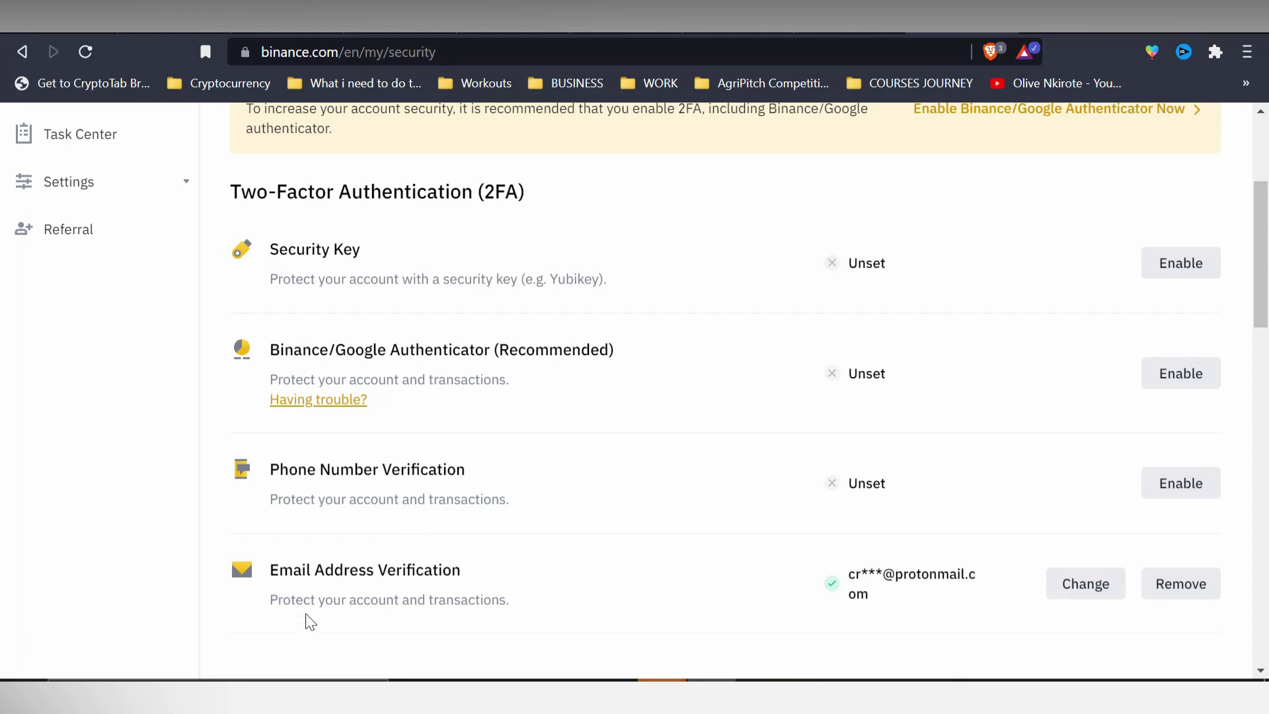
left_click_drag(1264, 310, 1228, 304)
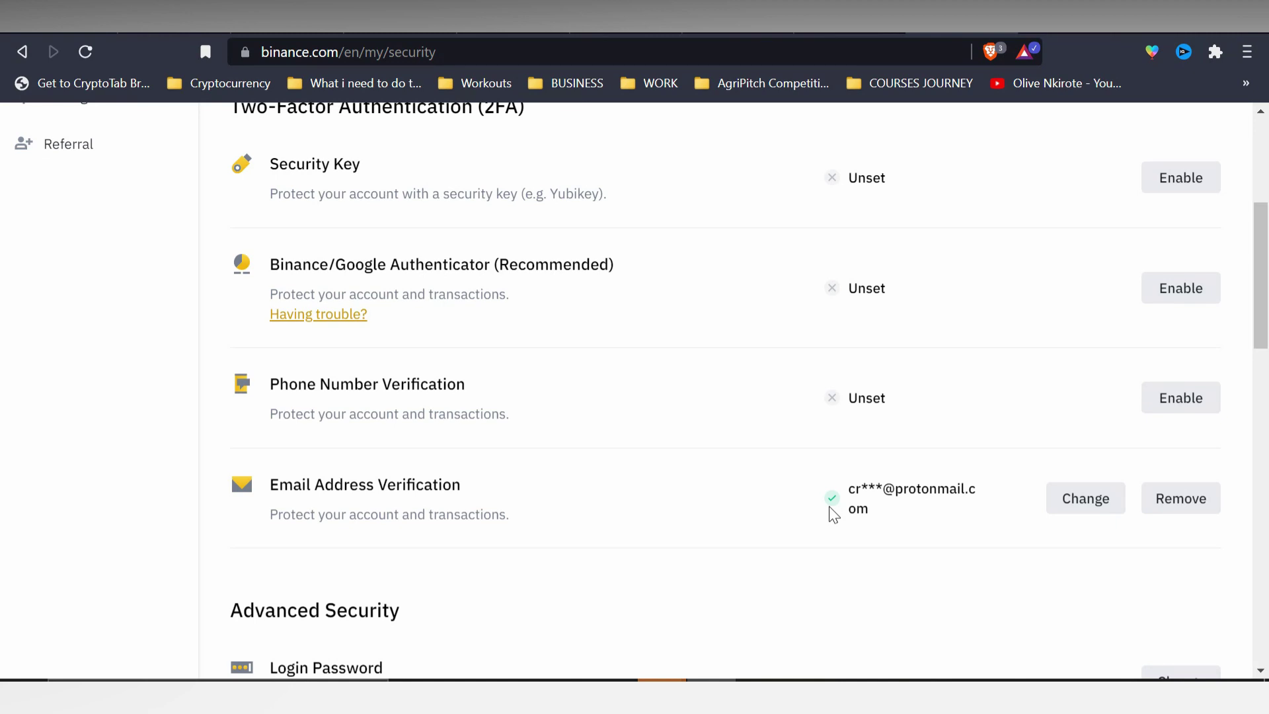
left_click(1178, 406)
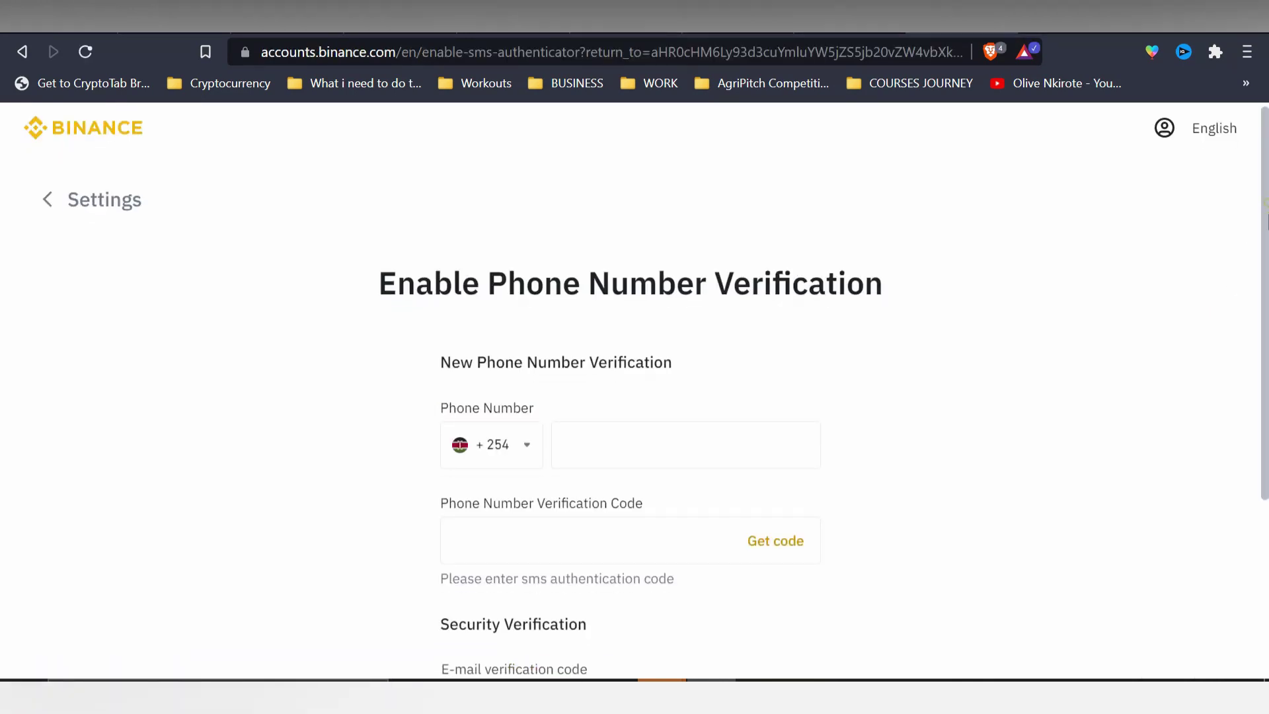
left_click(679, 323)
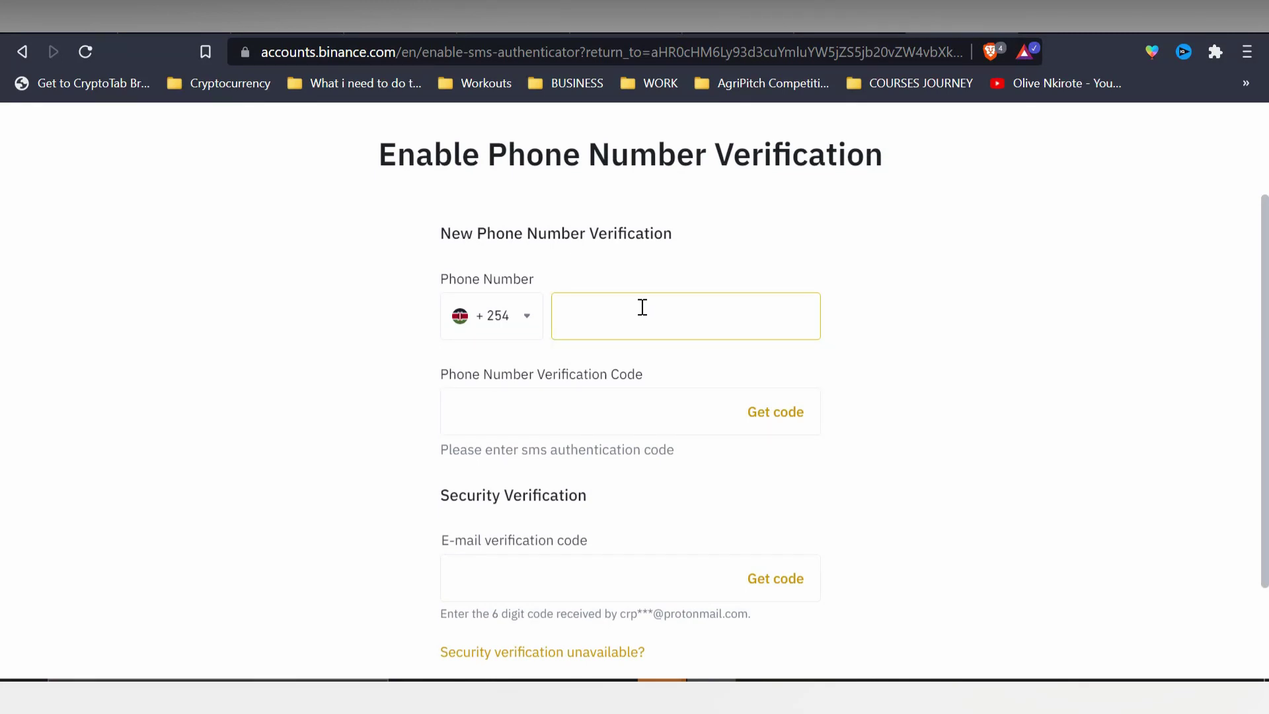
scroll(1259, 297, "down", 3)
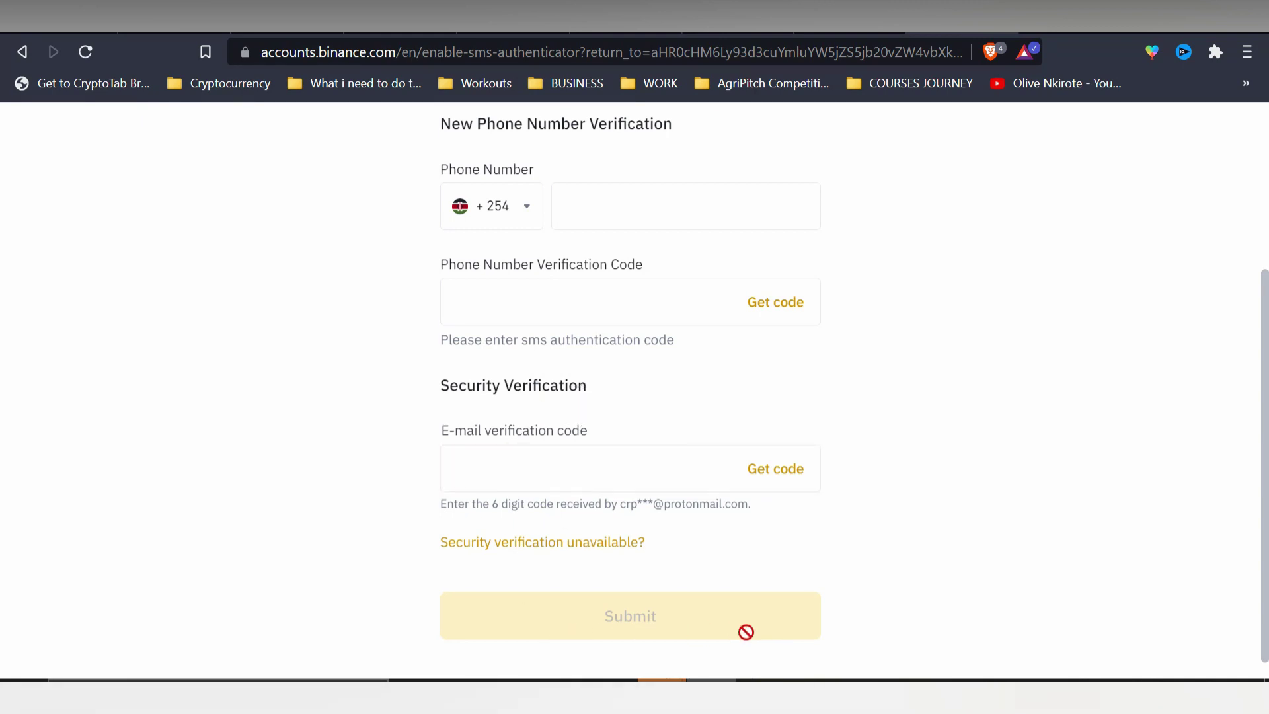
left_click_drag(1264, 420, 1256, 292)
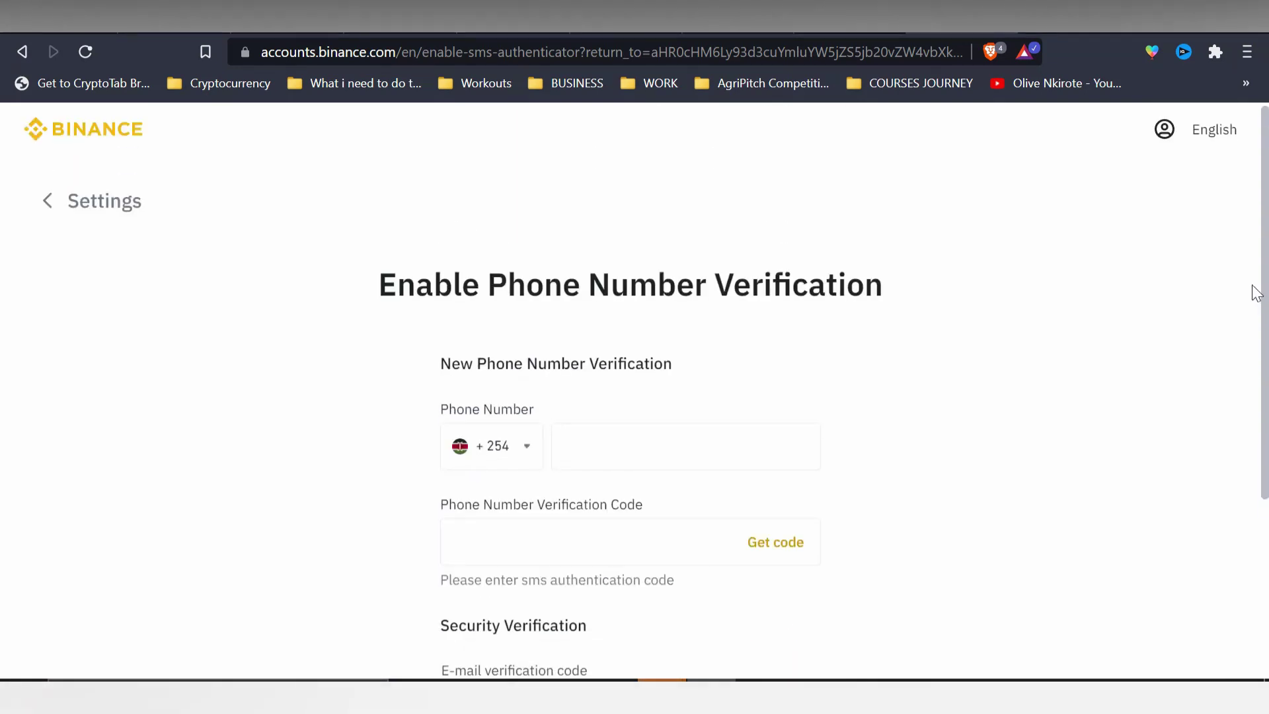
left_click(103, 210)
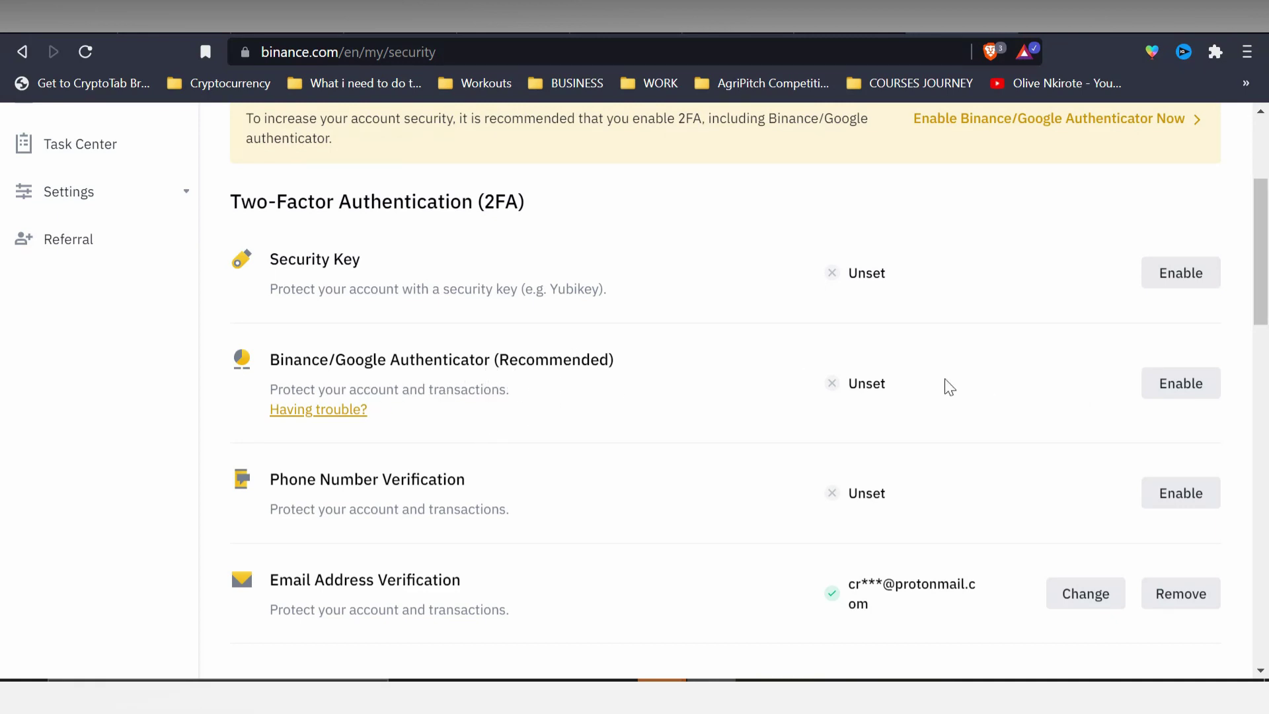
- Start enabling Binance/Google Authenticator and advance past app download, QR code scanning and backup key to the account verification stage
left_click(1203, 392)
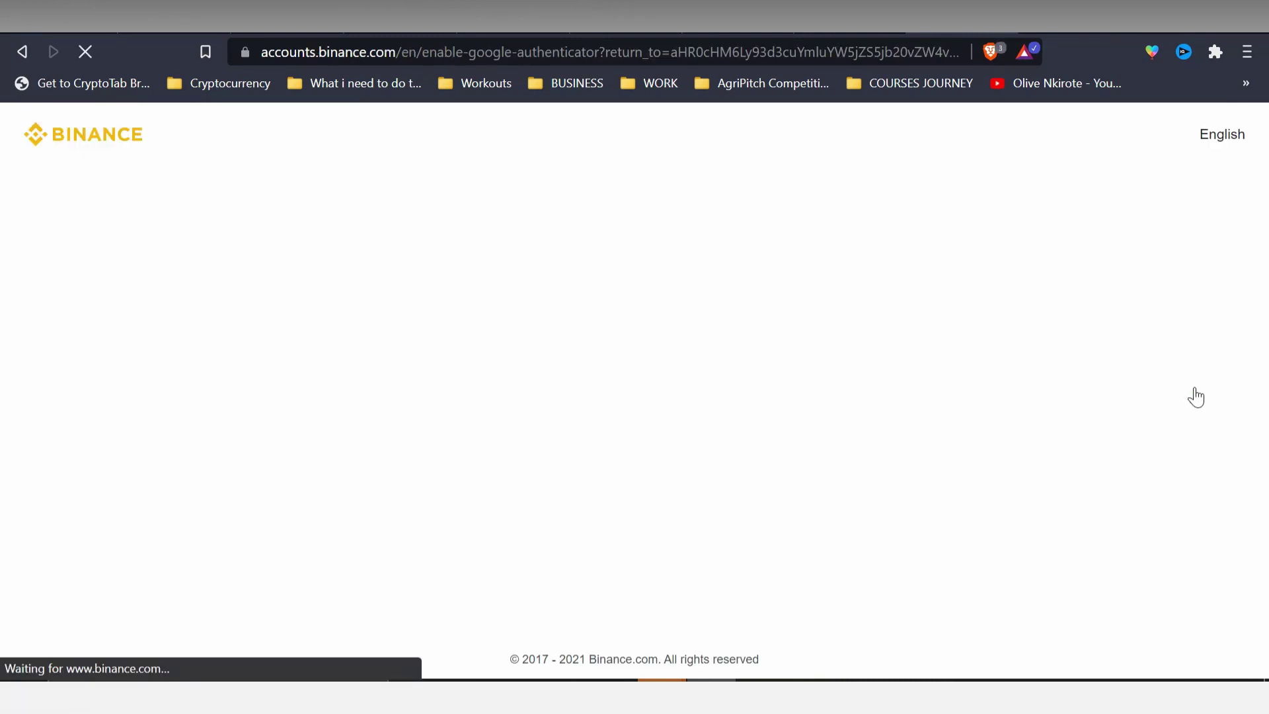
left_click_drag(1266, 367, 1266, 423)
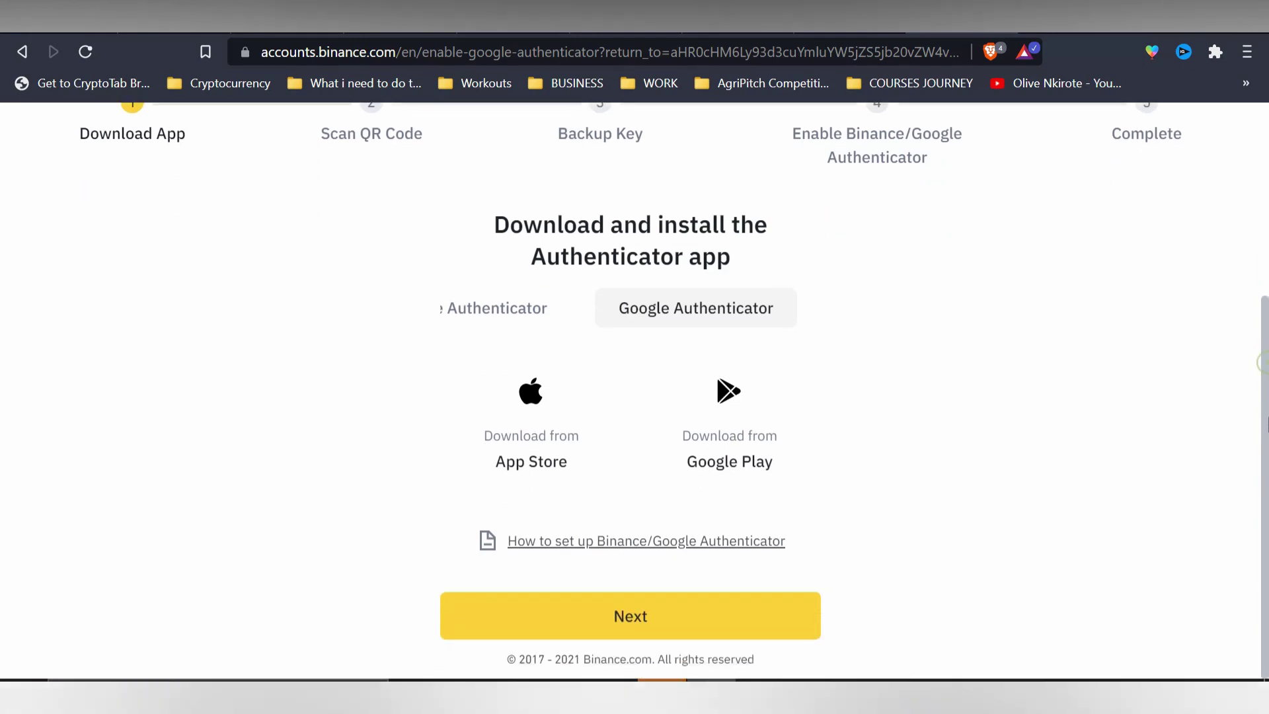
left_click(586, 631)
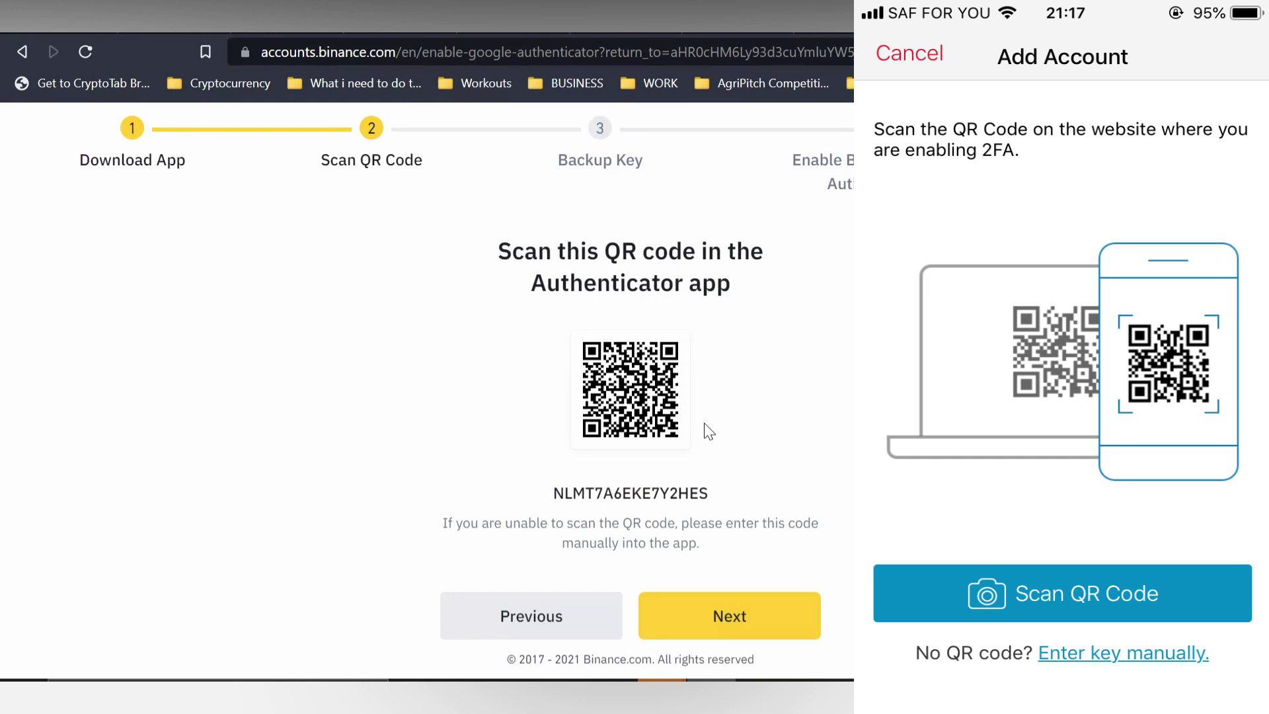
left_click(727, 632)
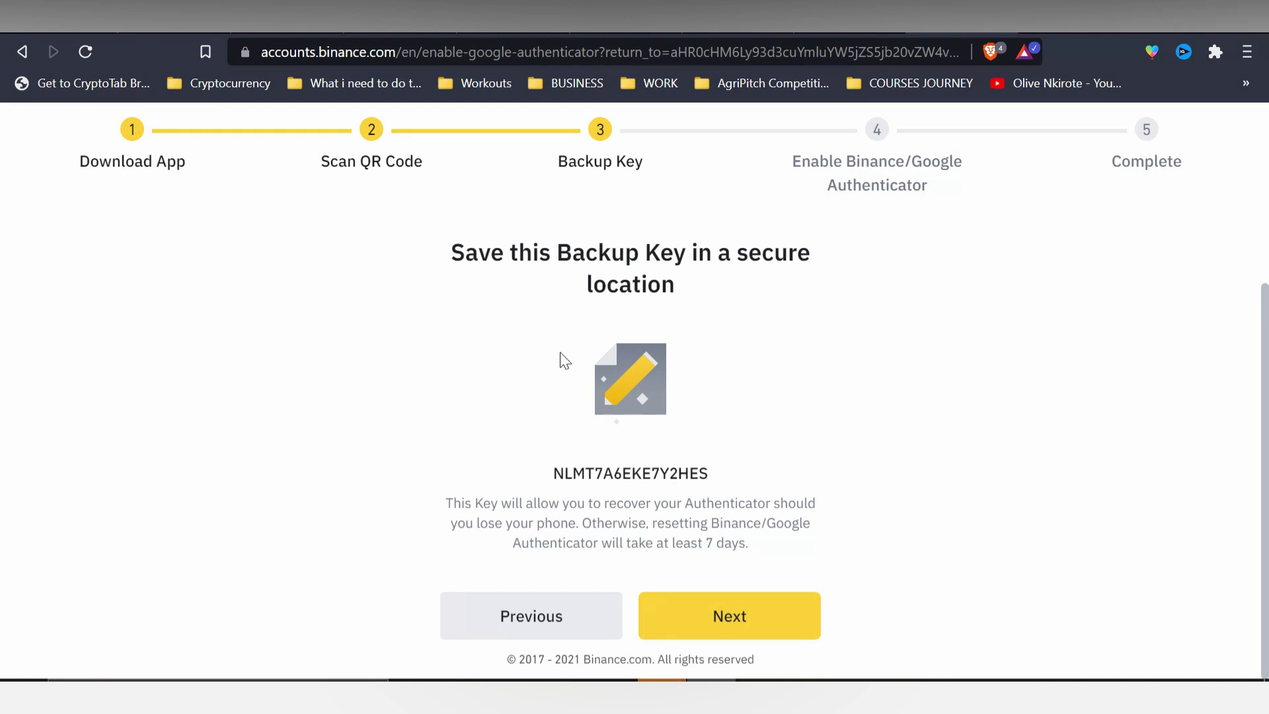
left_click(737, 621)
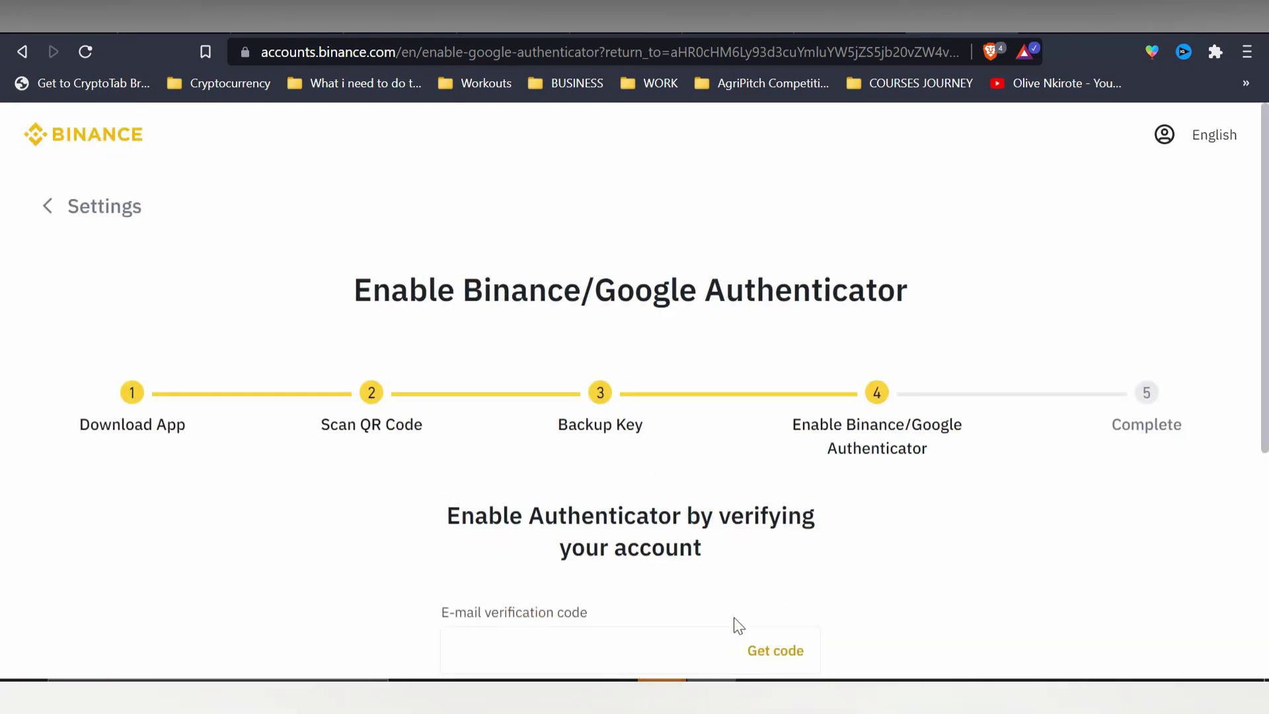
- Examine the e-mail and authenticator code fields of the account verification stage, and return to the Security settings
scroll(514, 377, "down", 4)
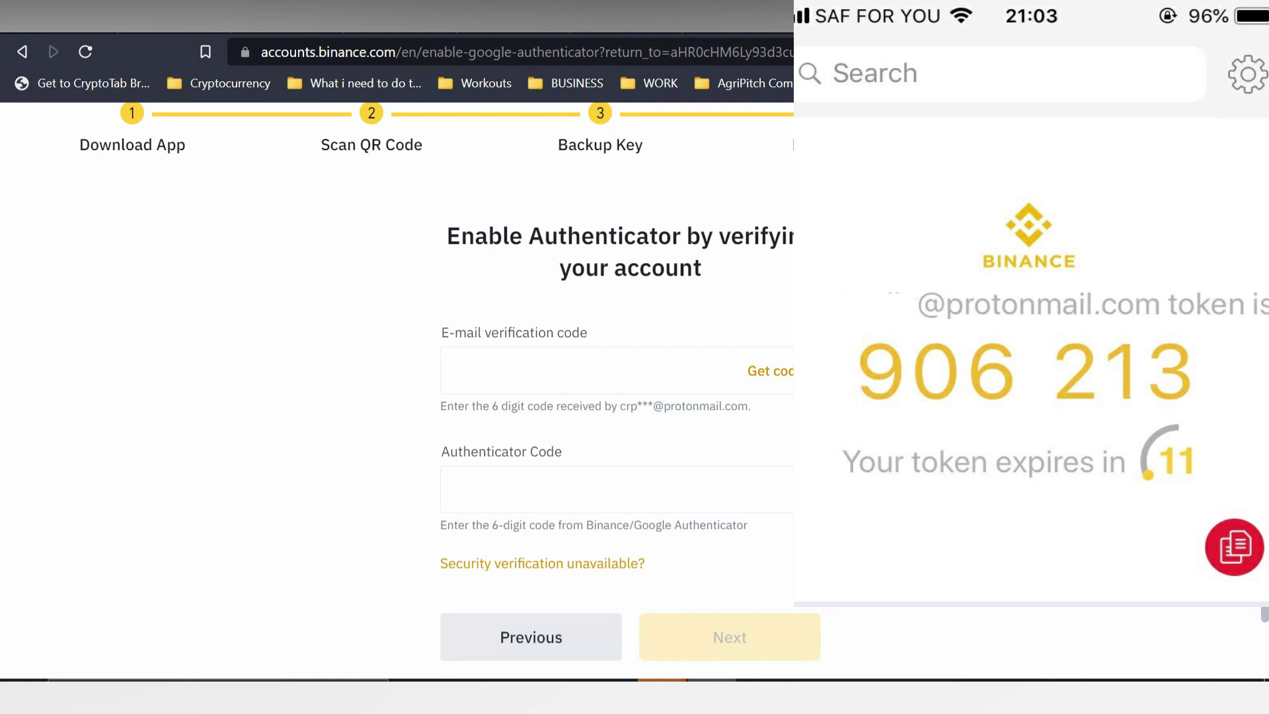
scroll(614, 397, "down", 2)
scroll(1249, 255, "up", 5)
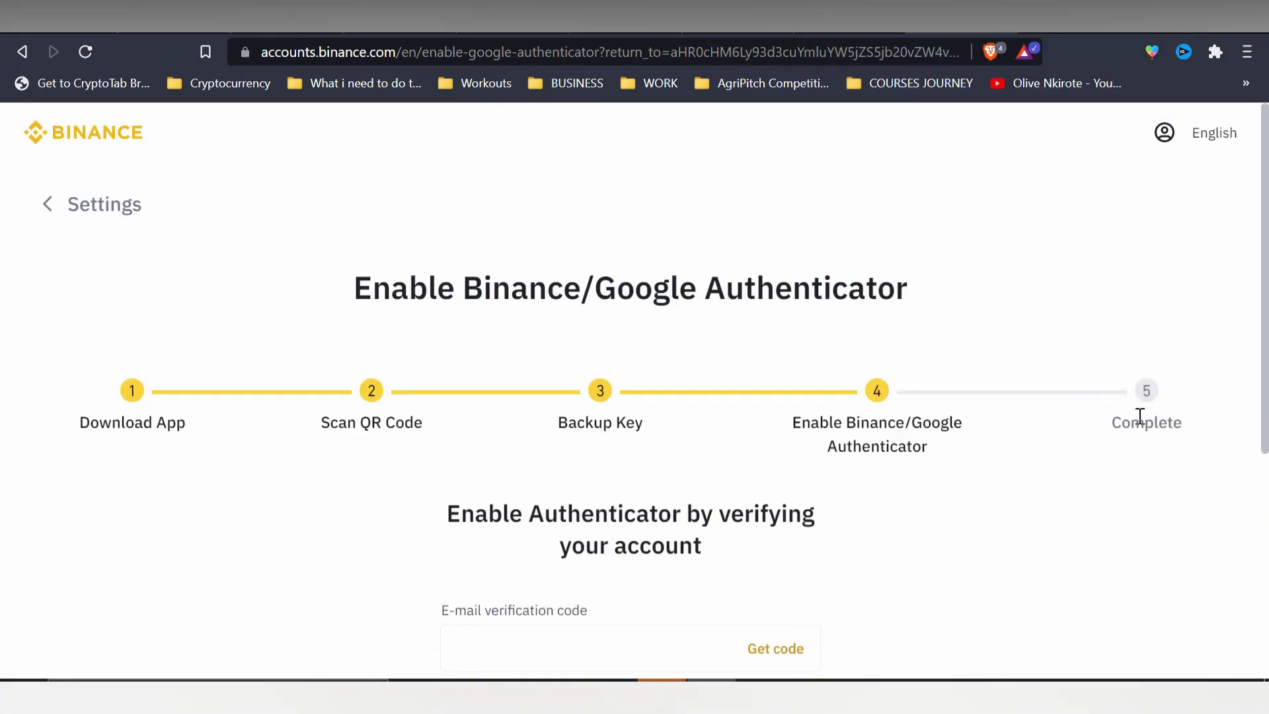
left_click(75, 204)
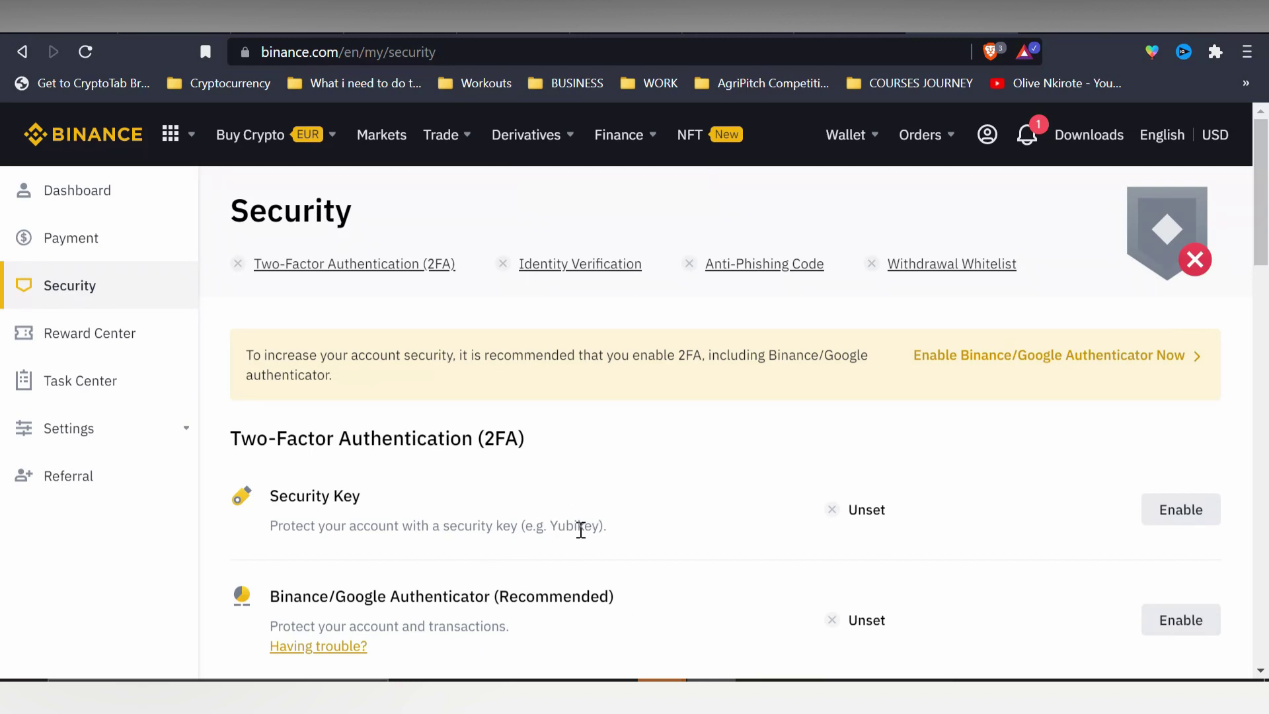
left_click(1181, 509)
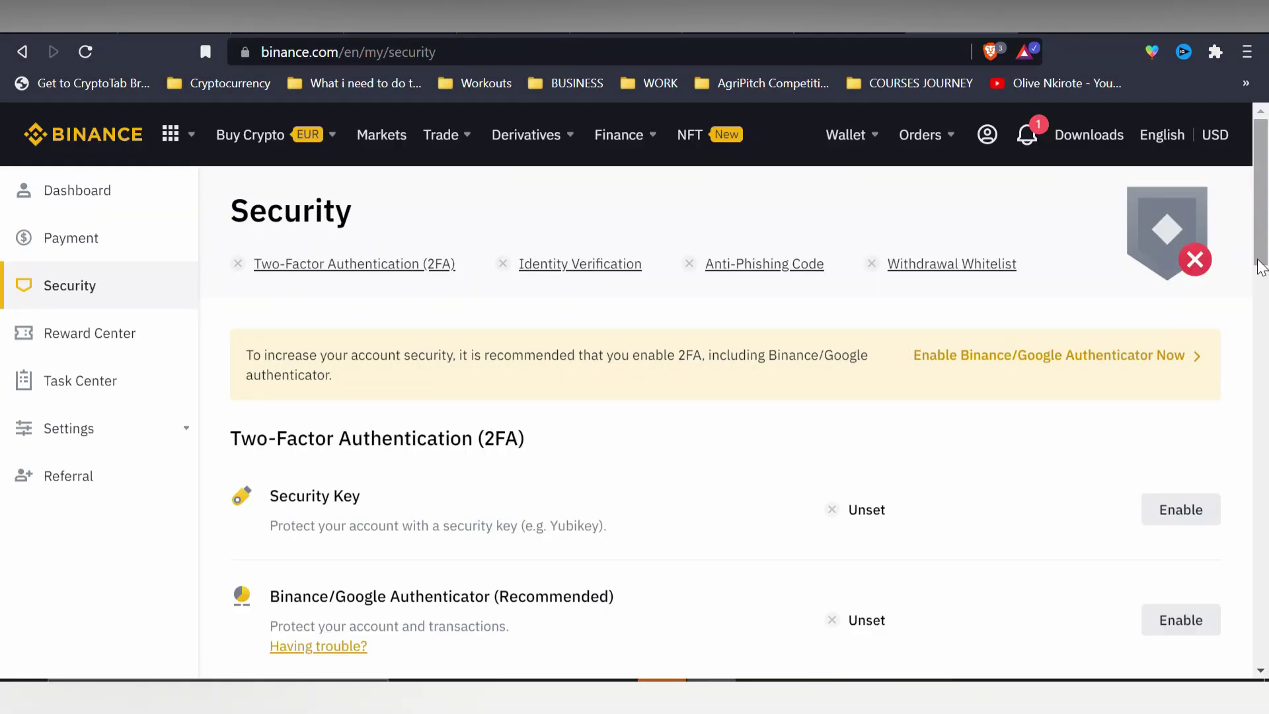
scroll(1262, 271, "down", 5)
scroll(1264, 268, "up", 5)
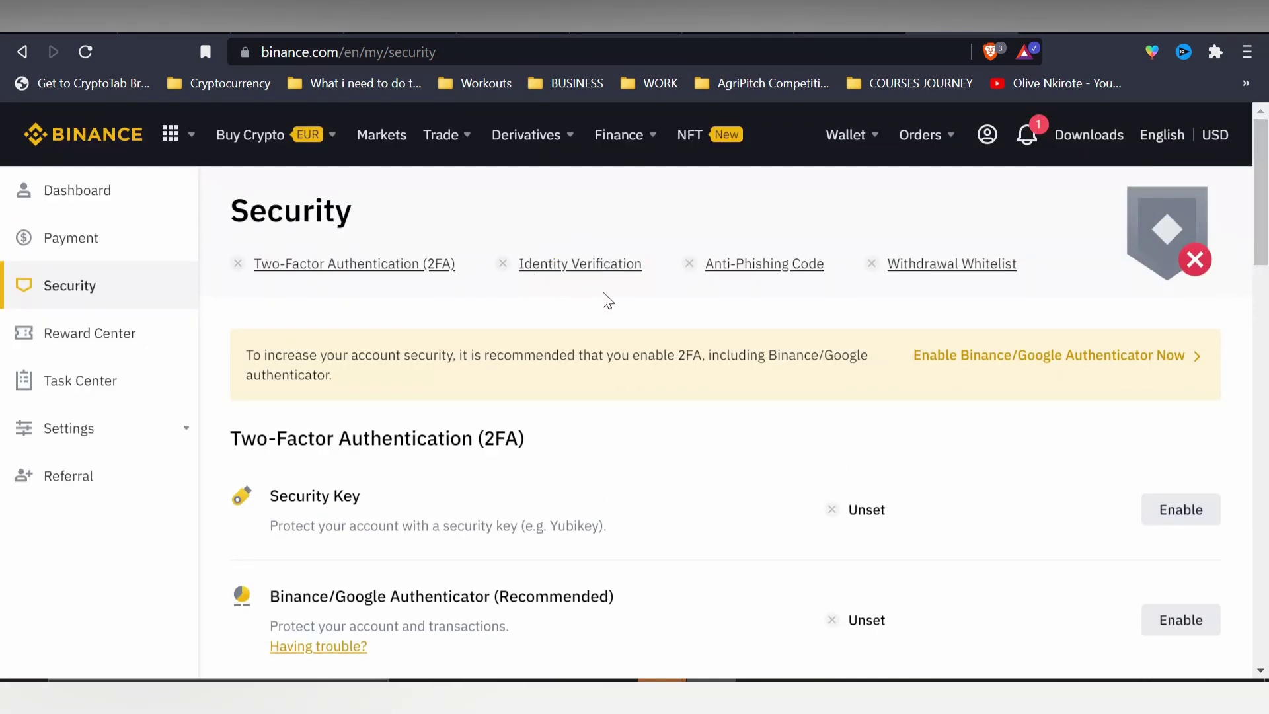
left_click(539, 265)
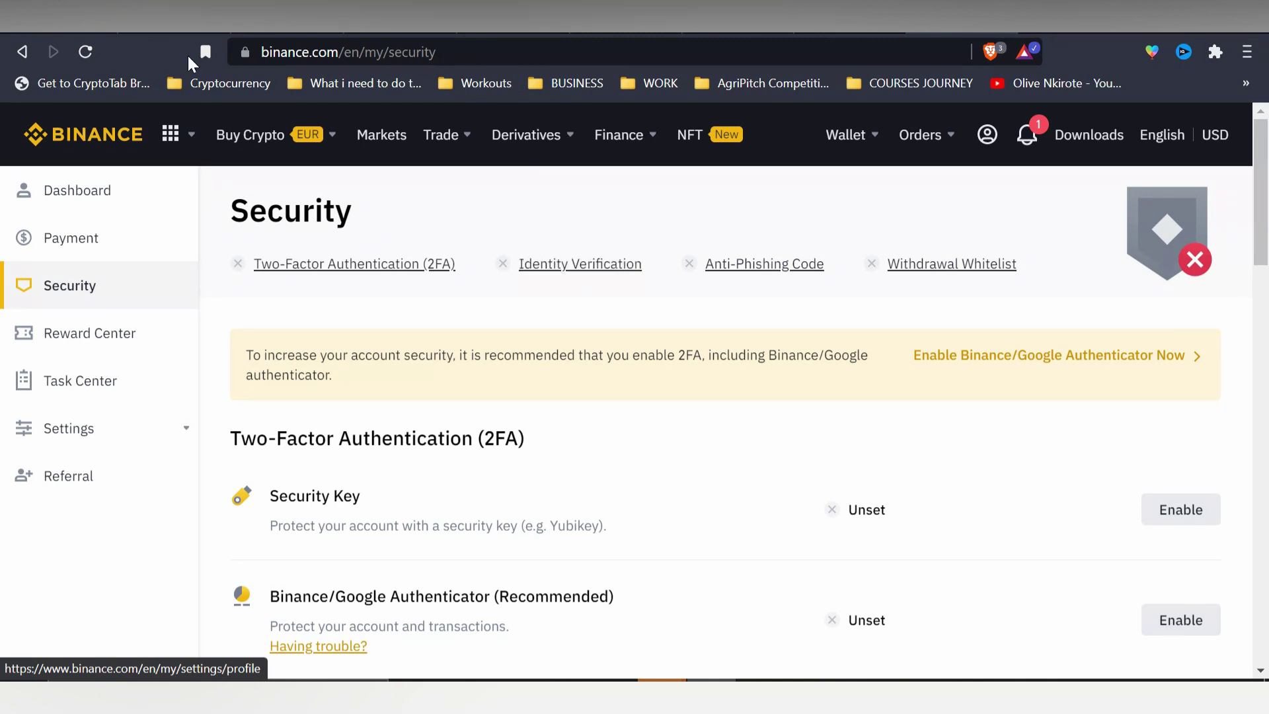
mouse_move(441, 135)
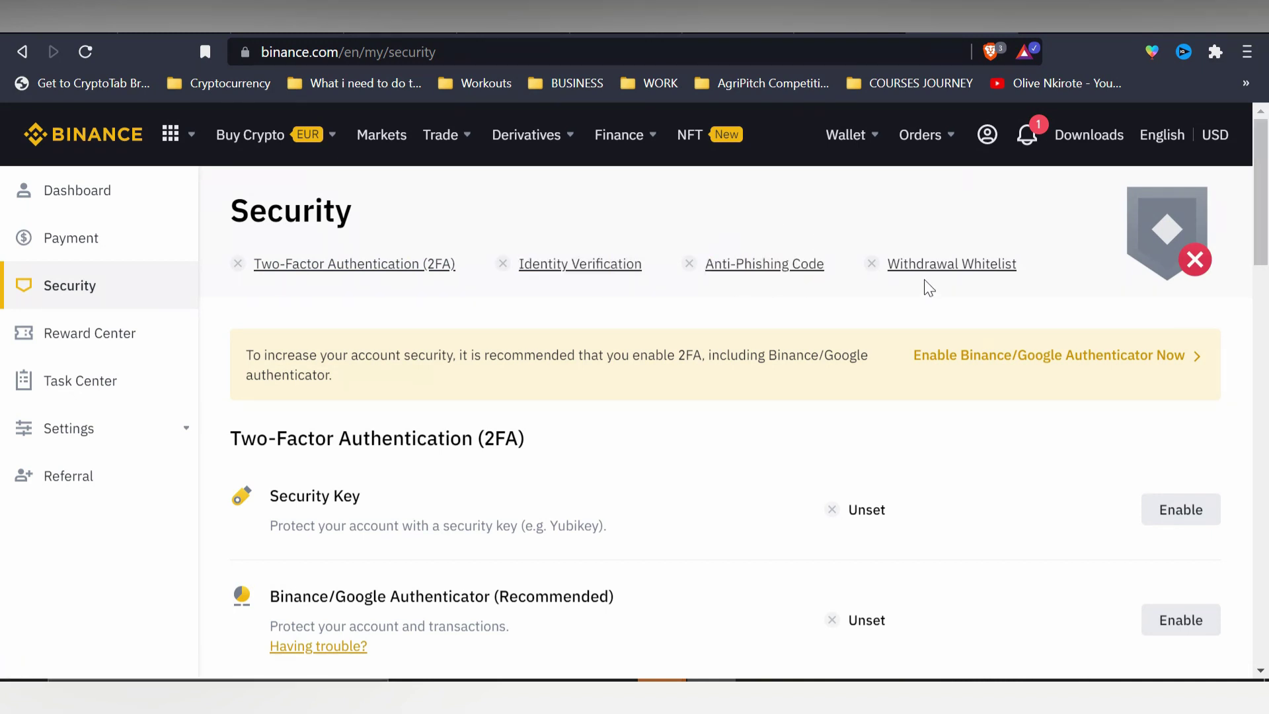
left_click(958, 277)
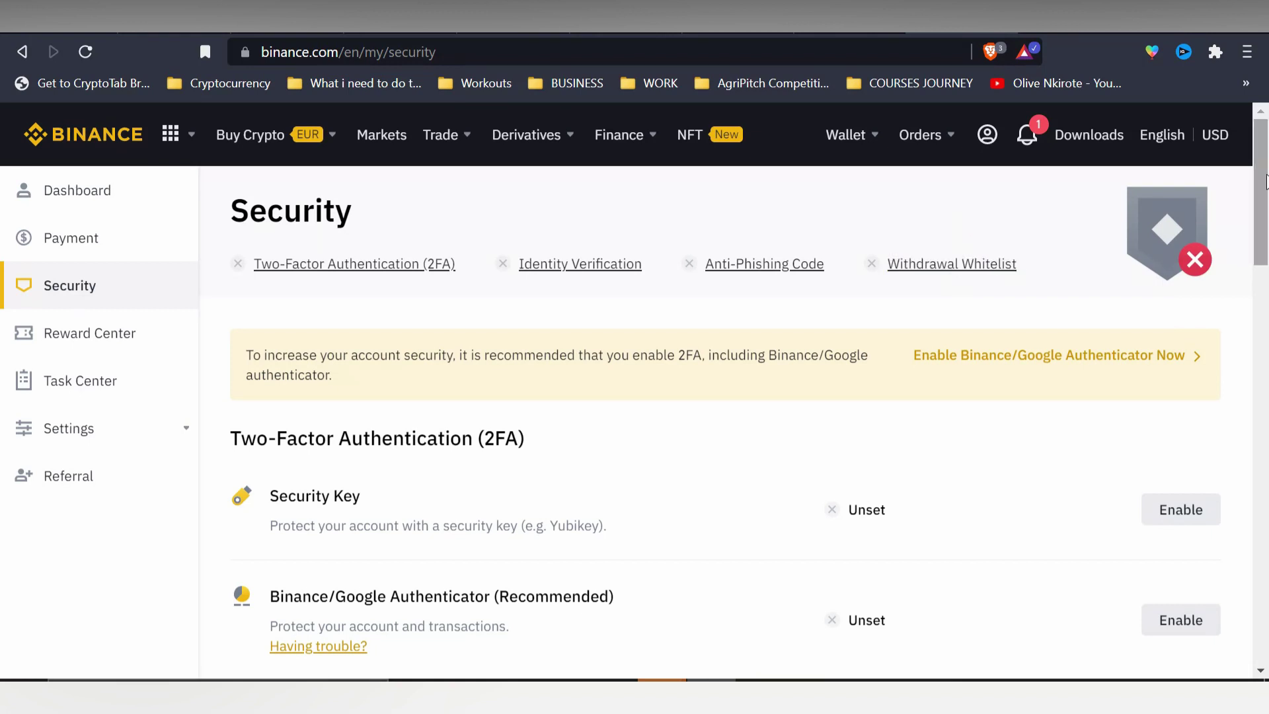
- Open the Anti-Phishing Code setup page from Advanced Security, read how the code works, and return to the Security settings
scroll(442, 318, "down", 3)
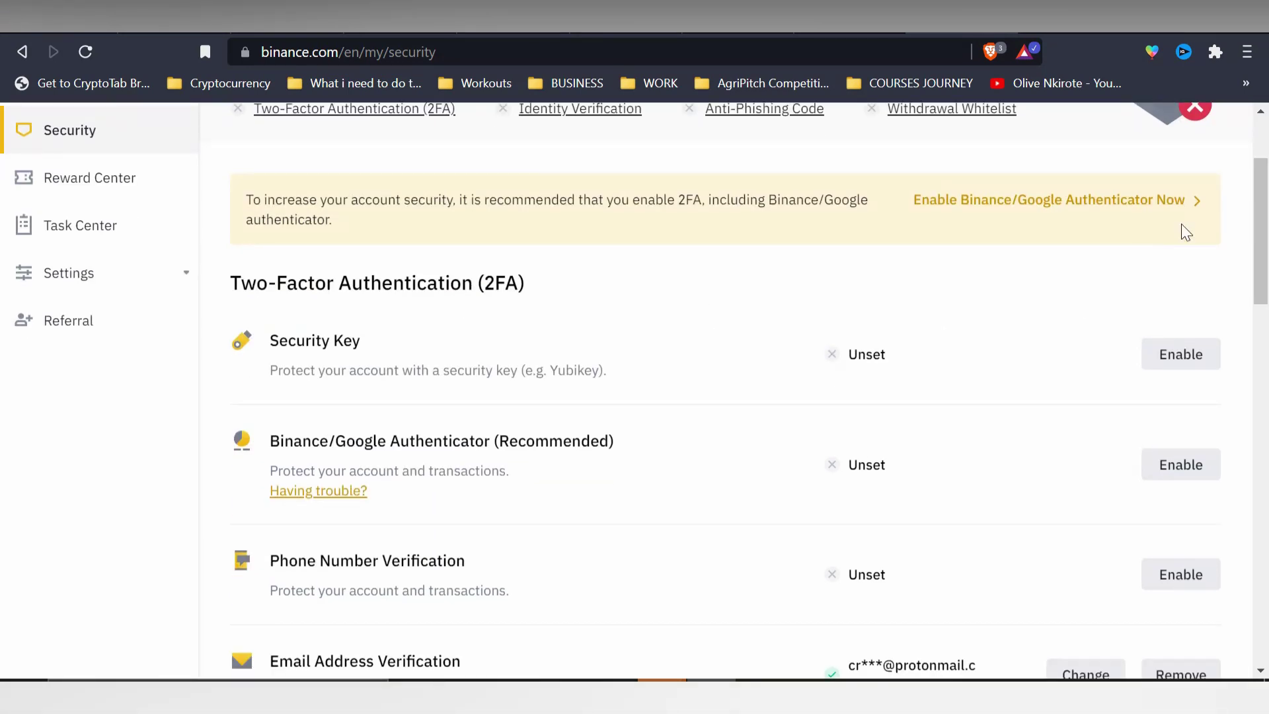
left_click_drag(1263, 220, 1266, 352)
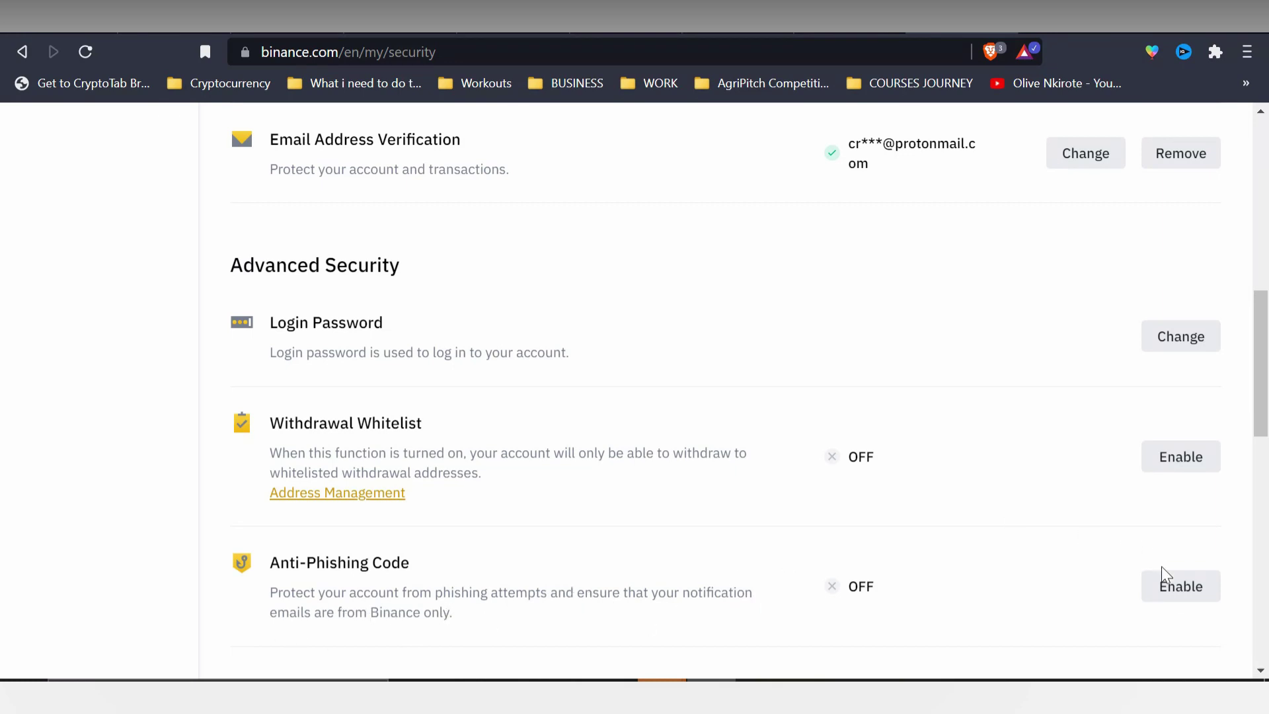
left_click(1170, 587)
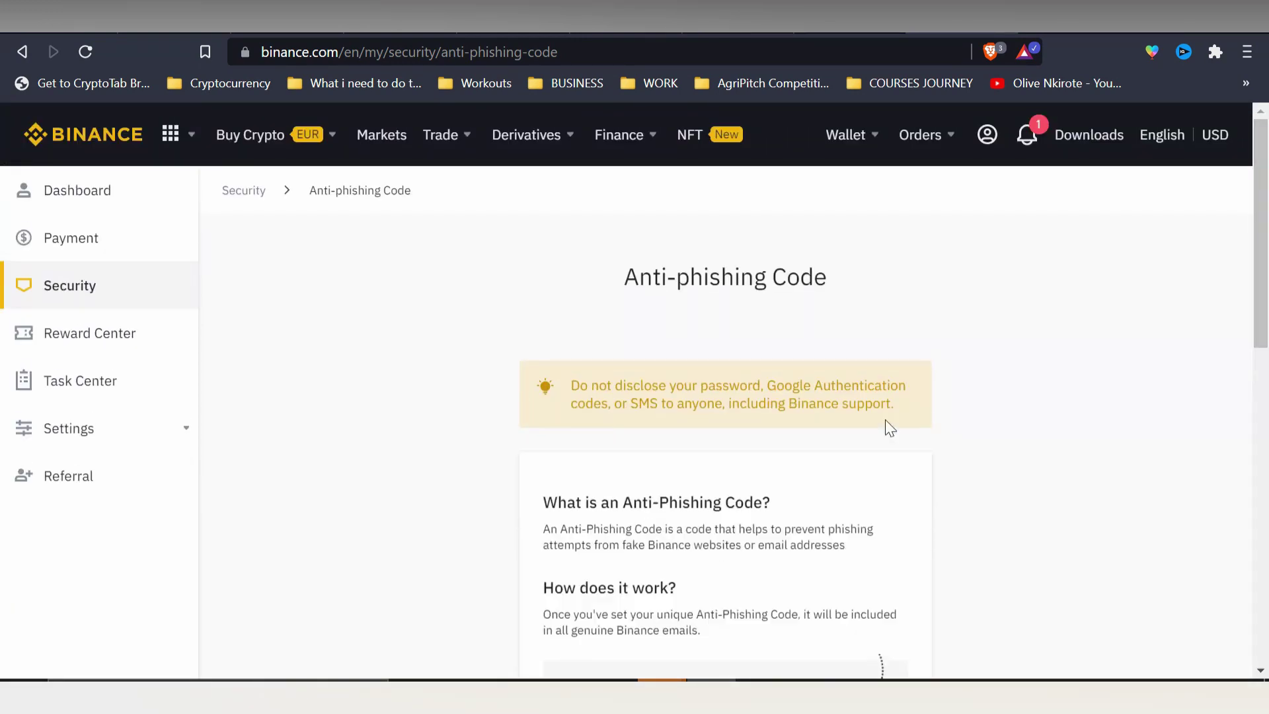
scroll(1266, 357, "down", 3)
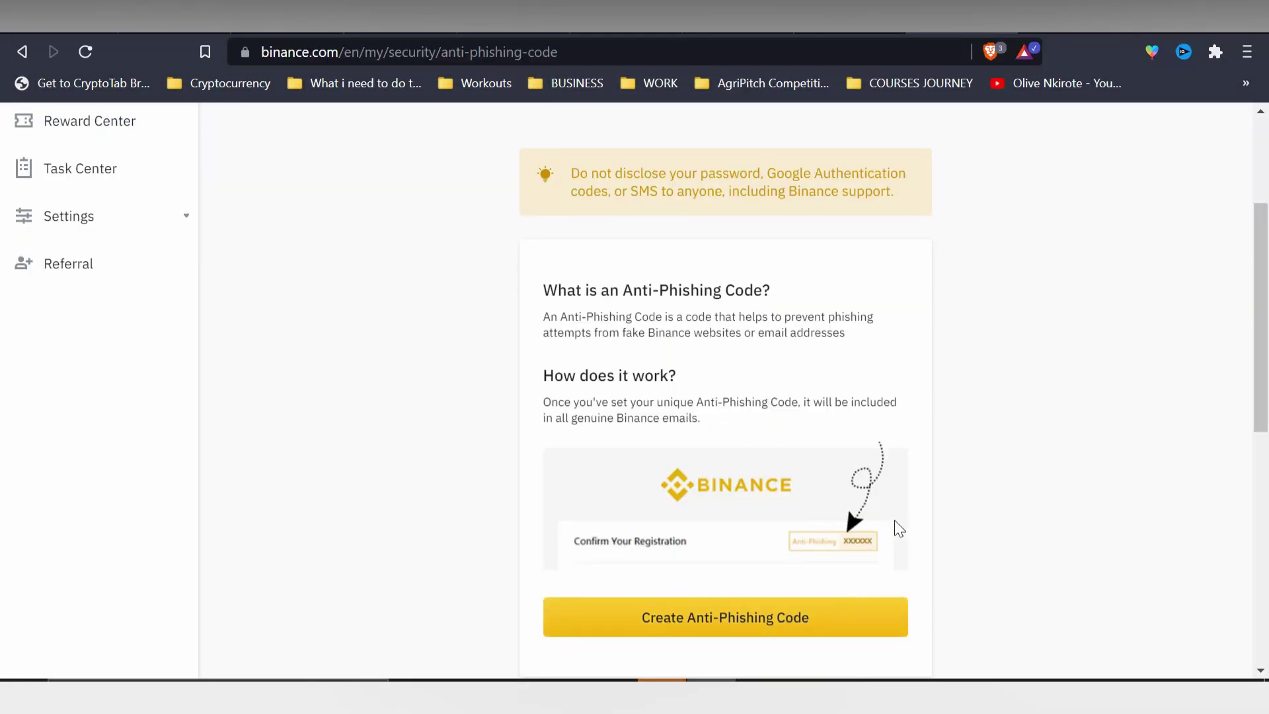
scroll(598, 305, "up", 3)
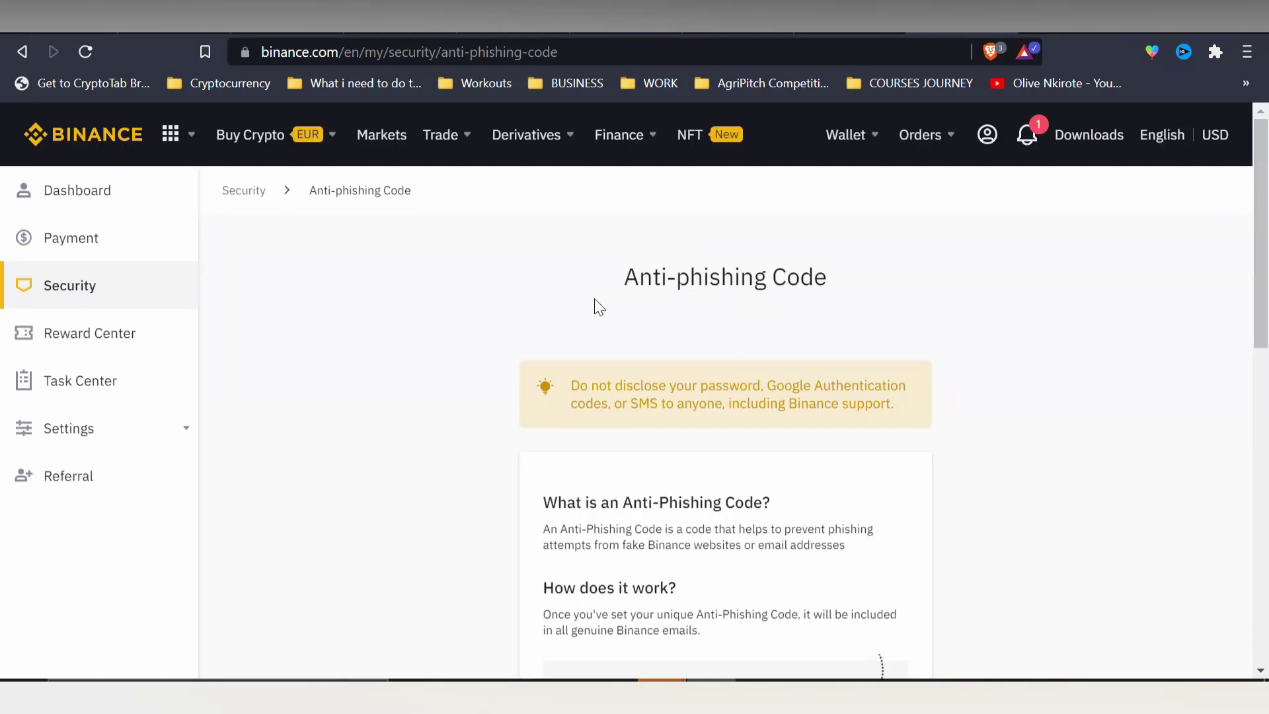
left_click(226, 191)
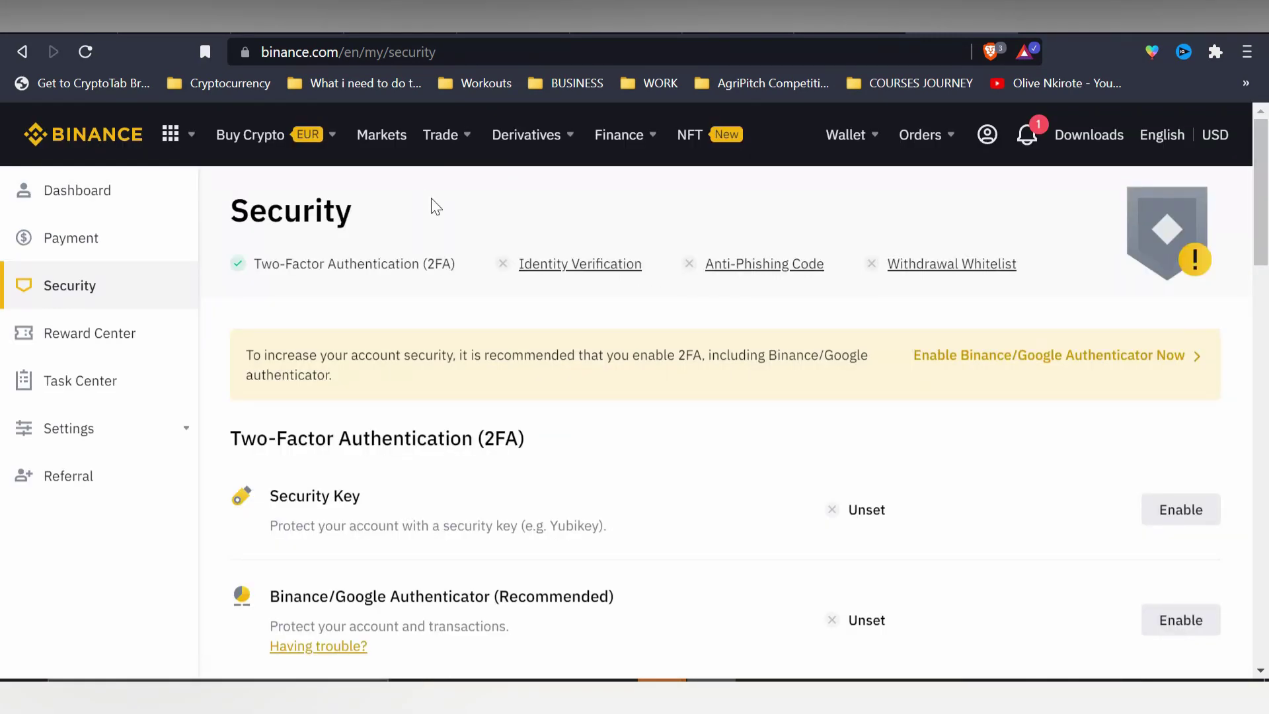
- Open the confirmation for enabling the Withdrawal Whitelist under Advanced Security
scroll(593, 241, "down", 4)
scroll(464, 238, "up", 1)
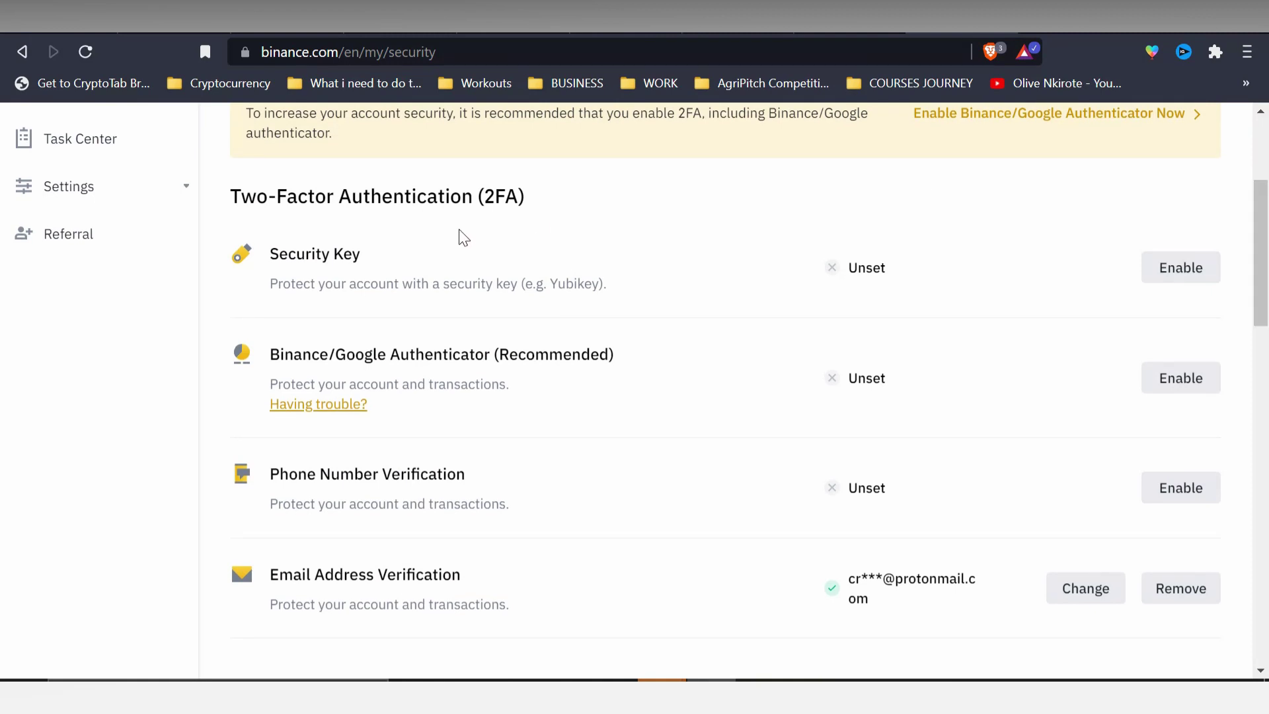
left_click_drag(1262, 310, 1258, 438)
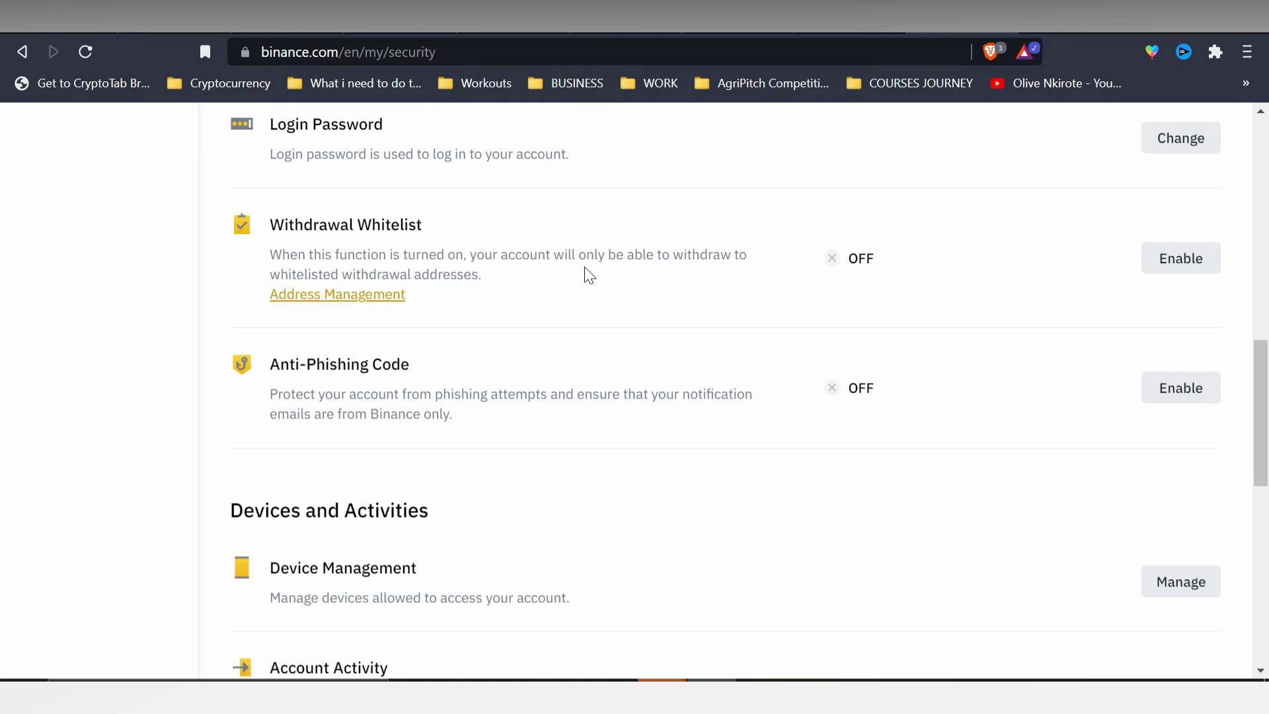
left_click(1174, 257)
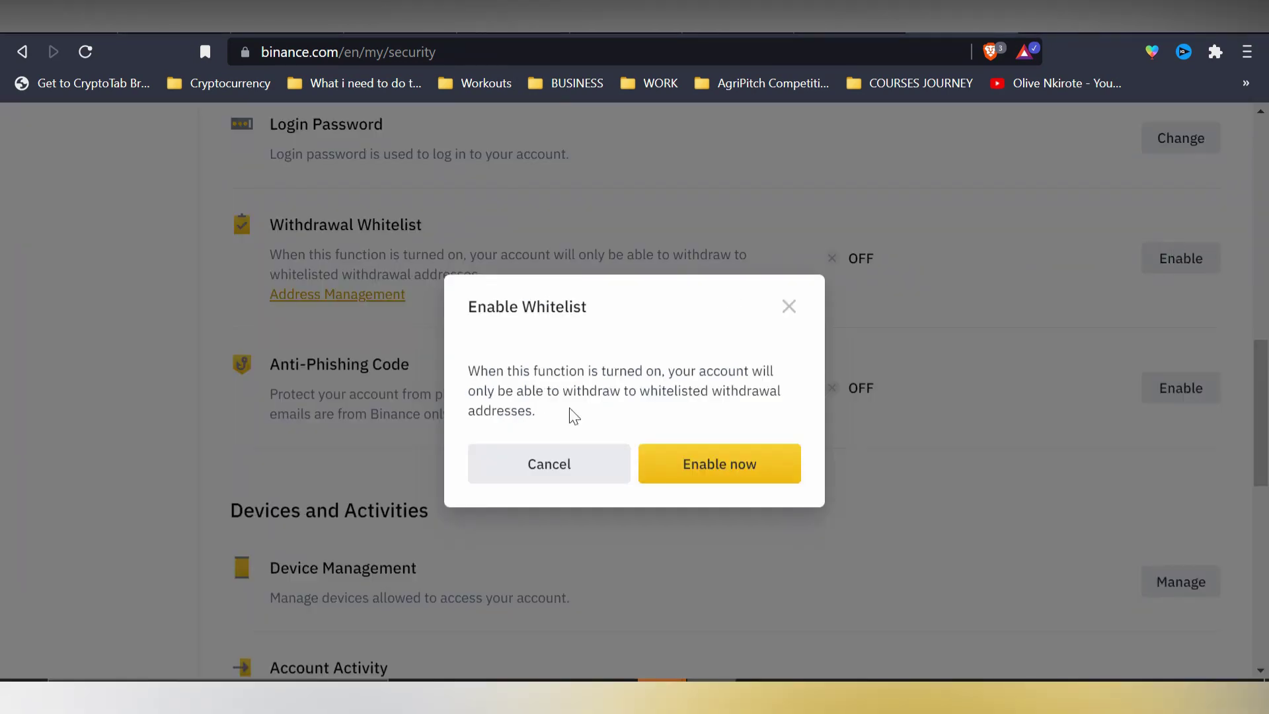